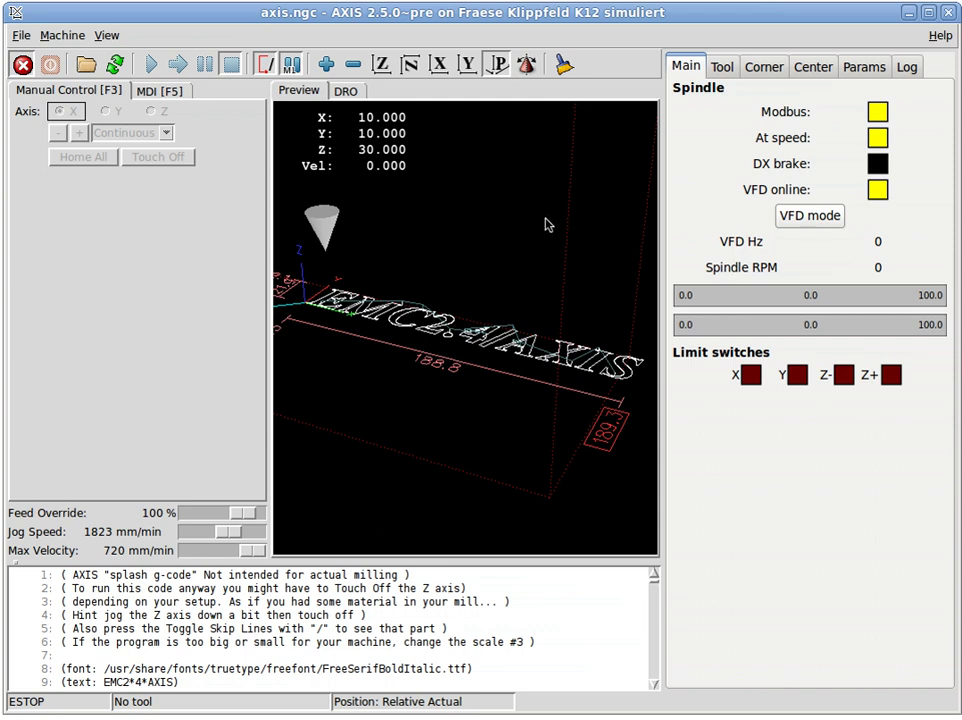
- Release the E-stop, switch machine power on and home all axes
left_click(23, 64)
left_click(50, 64)
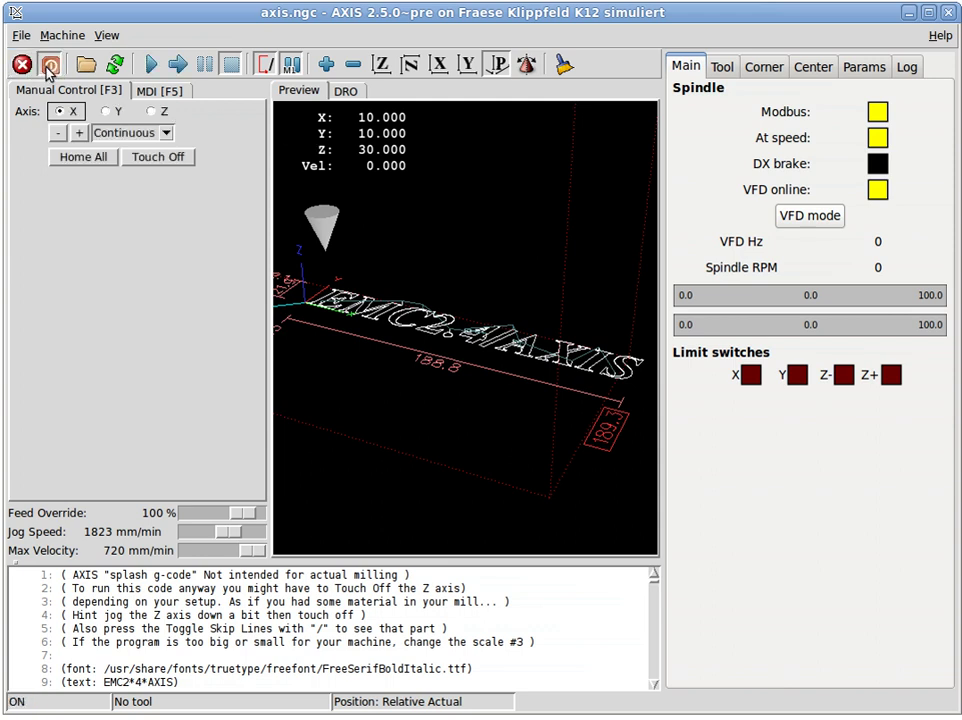
left_click(82, 160)
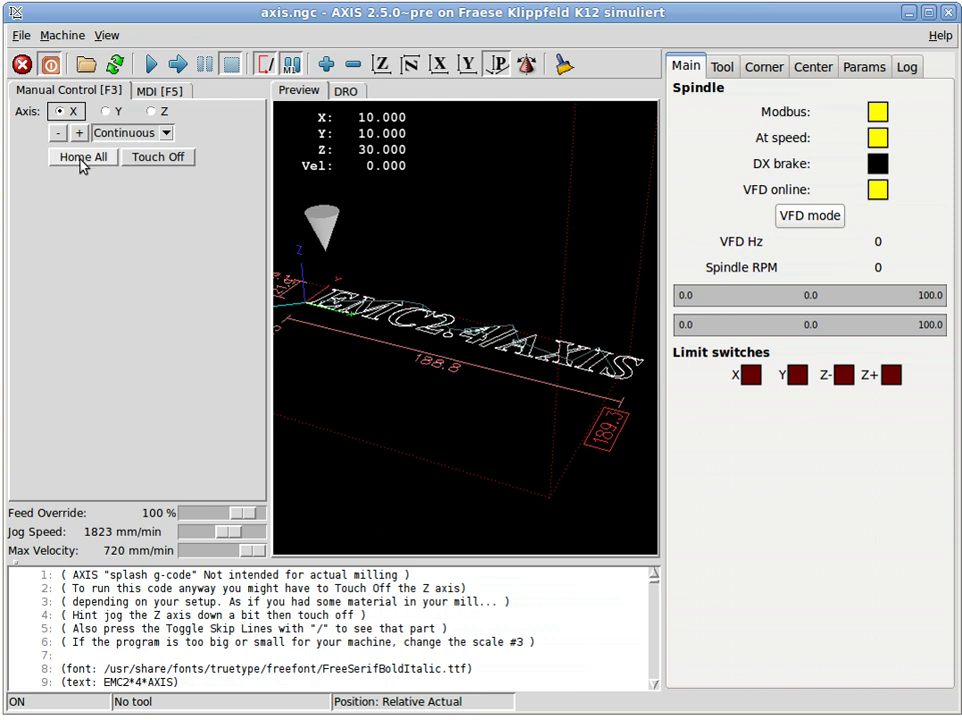
- Load tc.ngc from File > Recent Files
left_click(24, 38)
mouse_move(118, 74)
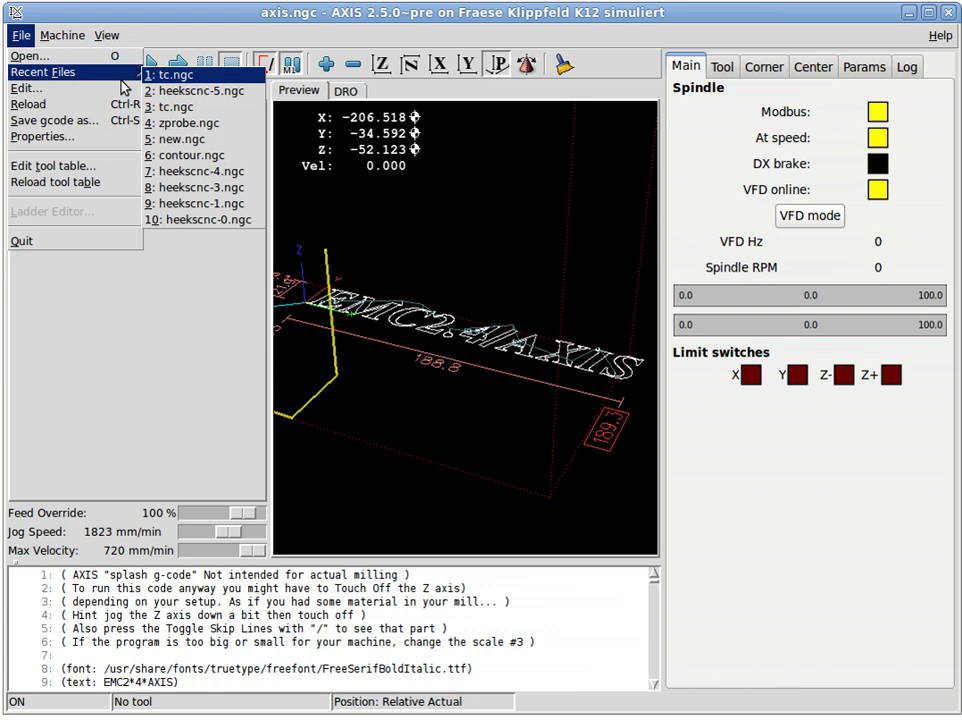
left_click(181, 80)
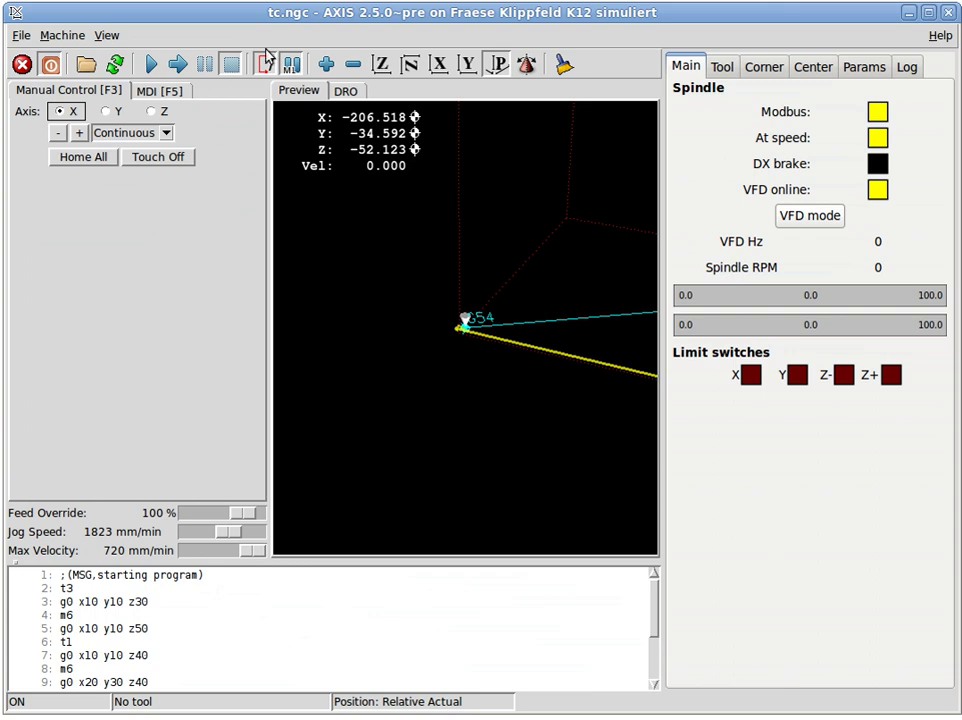
- From MDI history, run t2m6 and then t1m6, confirming each tool change as complete
left_click(163, 95)
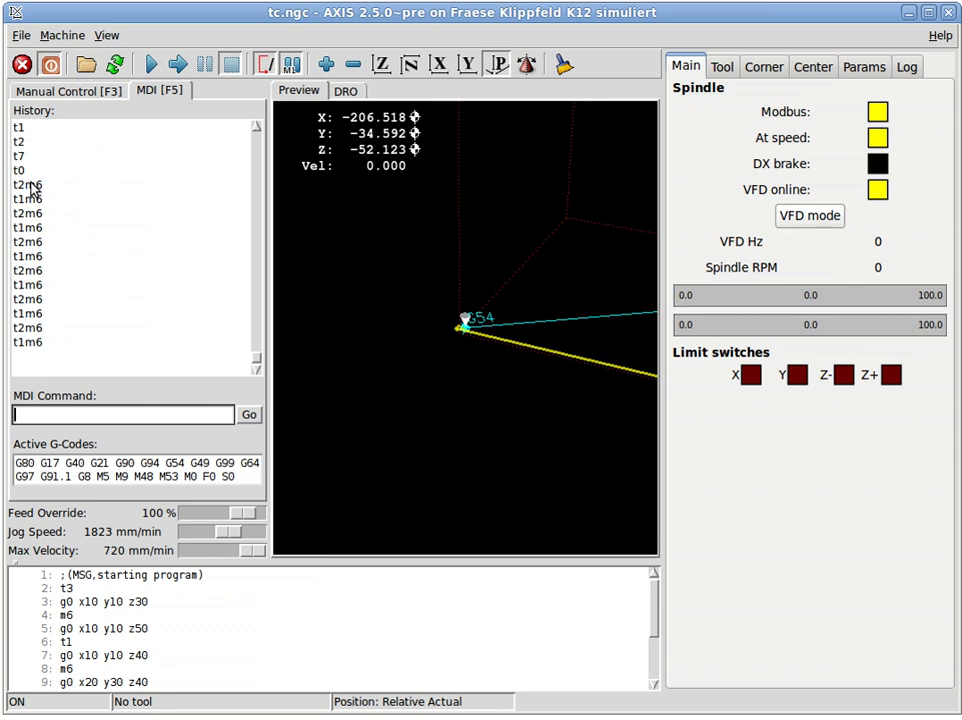
left_click(197, 184)
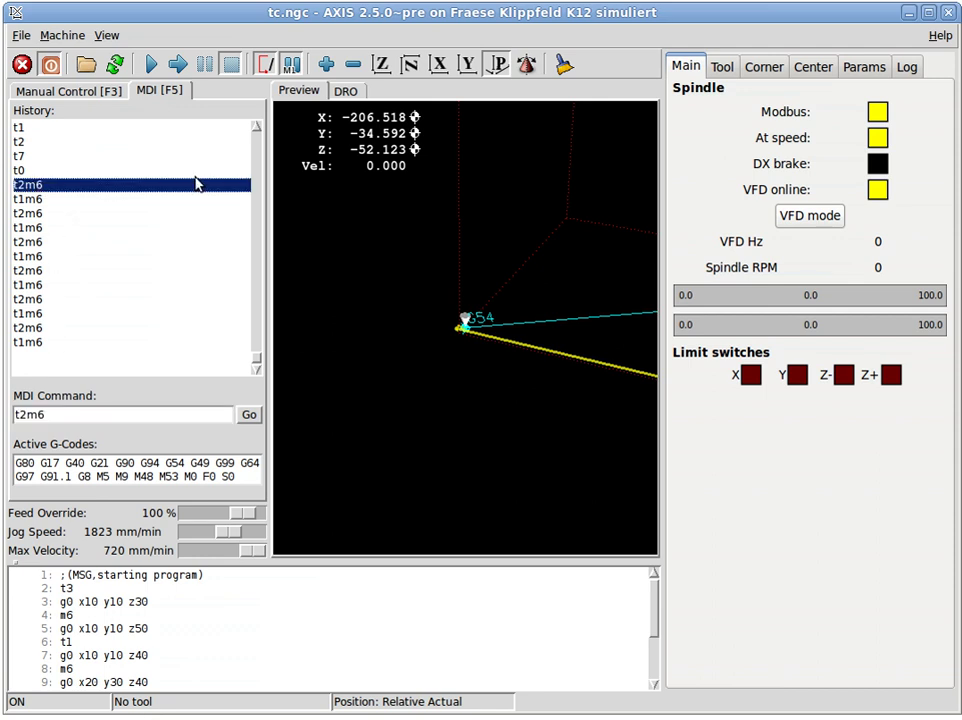
left_click(252, 418)
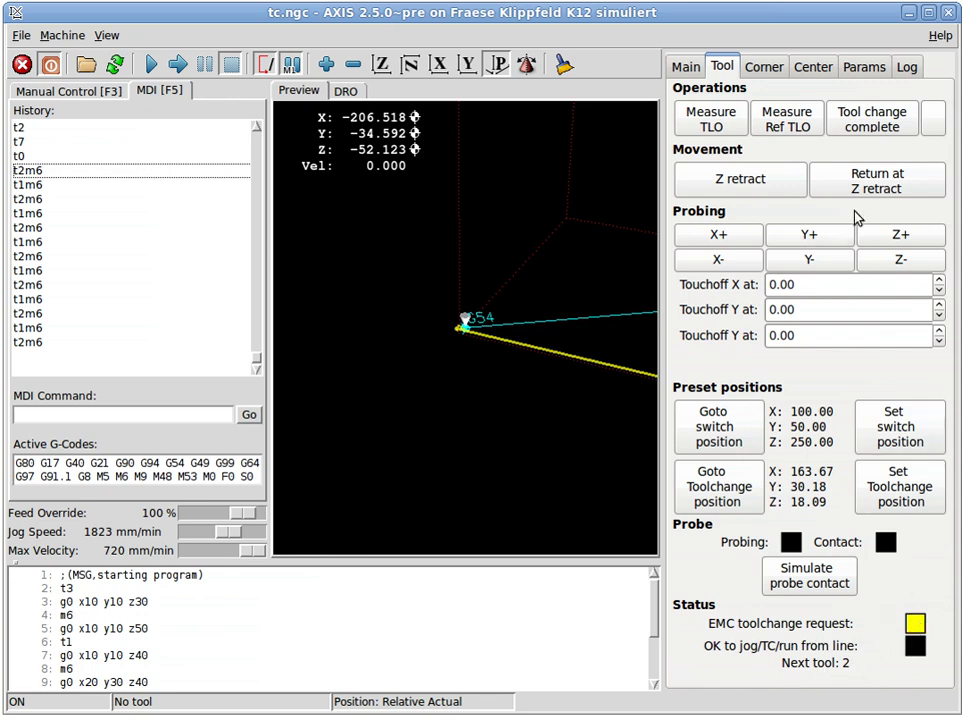
left_click(876, 130)
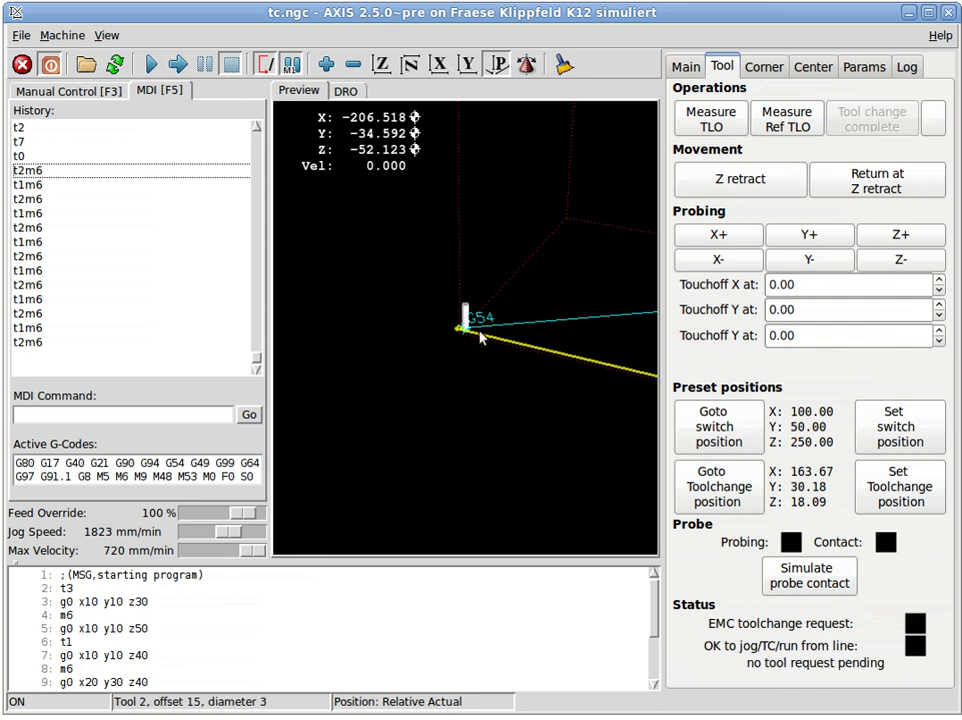
double_click(30, 185)
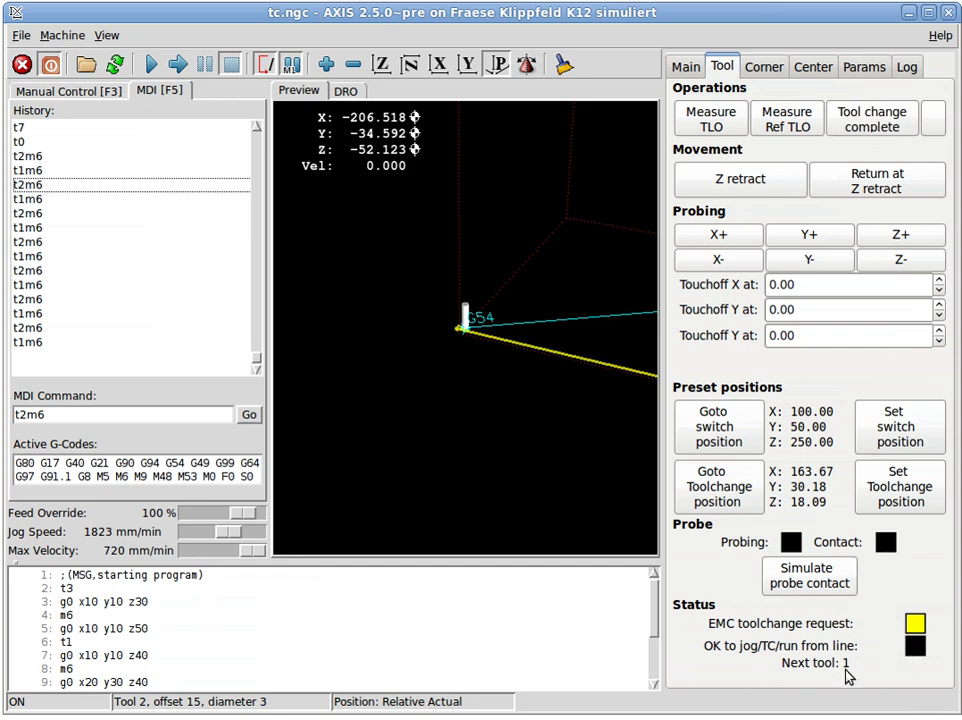
left_click(873, 141)
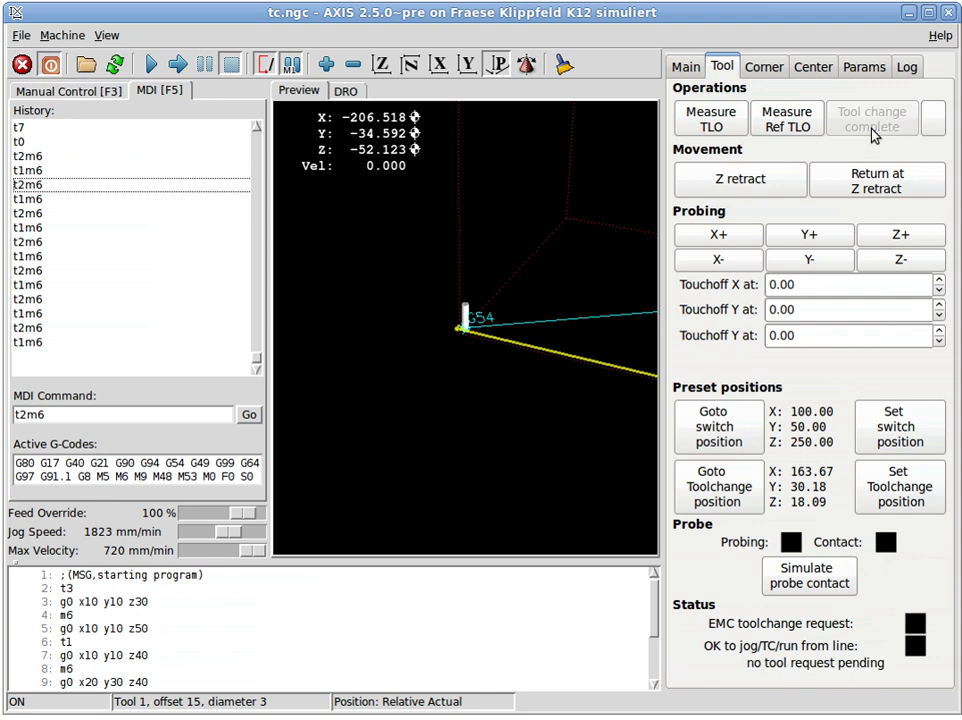
- Run tc.ngc and orbit the 3D preview until it pauses for the tool 3 change
left_click(153, 64)
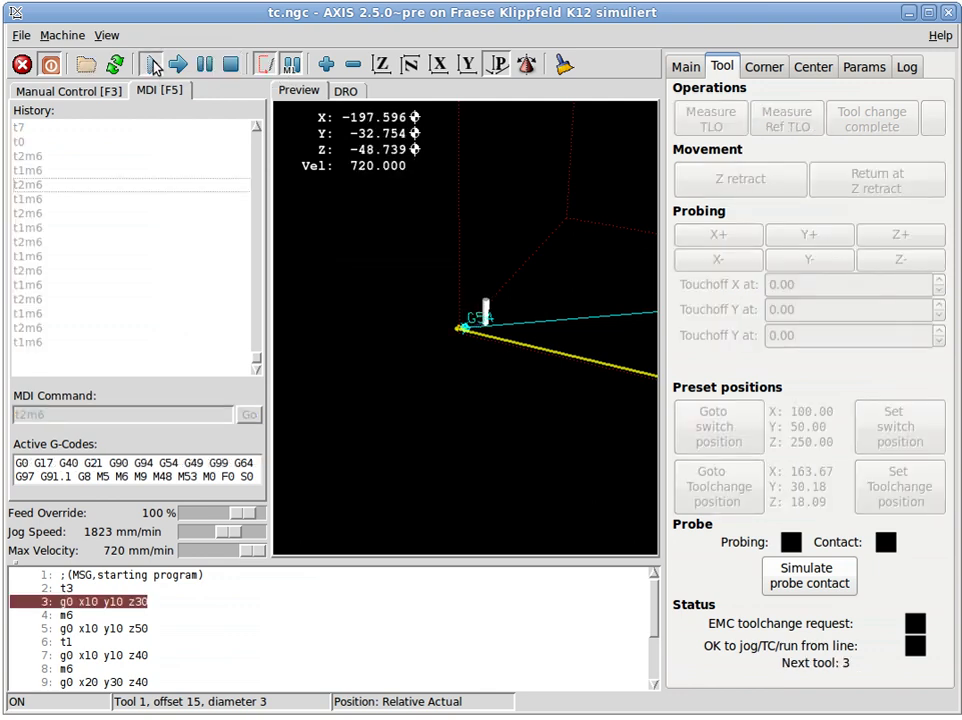
middle_click_drag(419, 273, 485, 384)
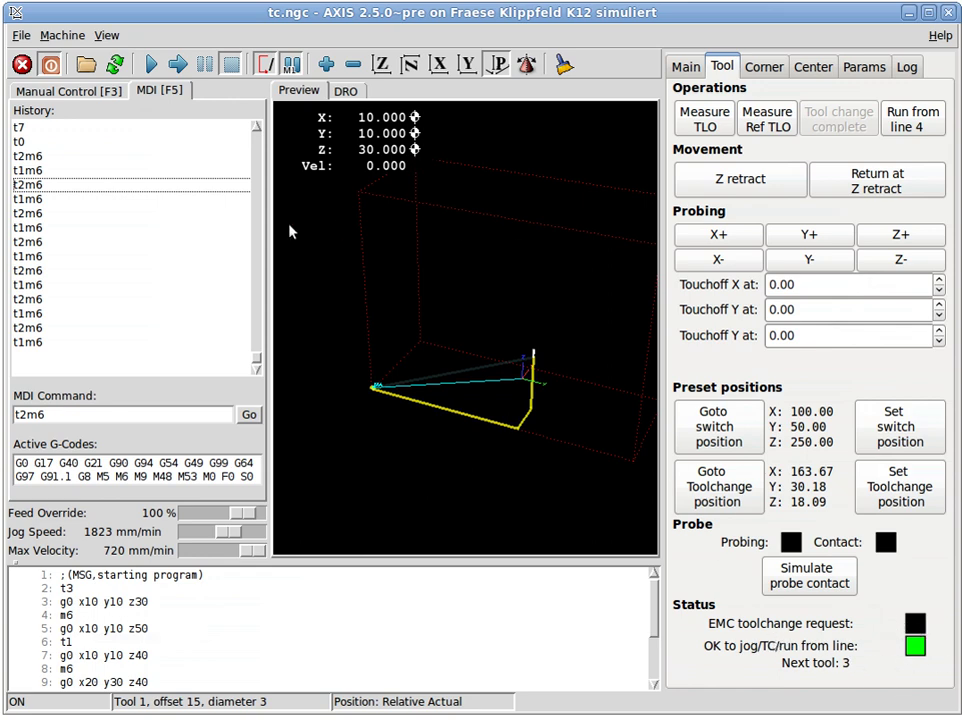
- Jog X about 10 mm in the positive direction and touch it off to X 0.0
middle_click_drag(501, 343, 423, 382)
scroll(481, 402, "up", 3)
left_click_drag(481, 401, 479, 337)
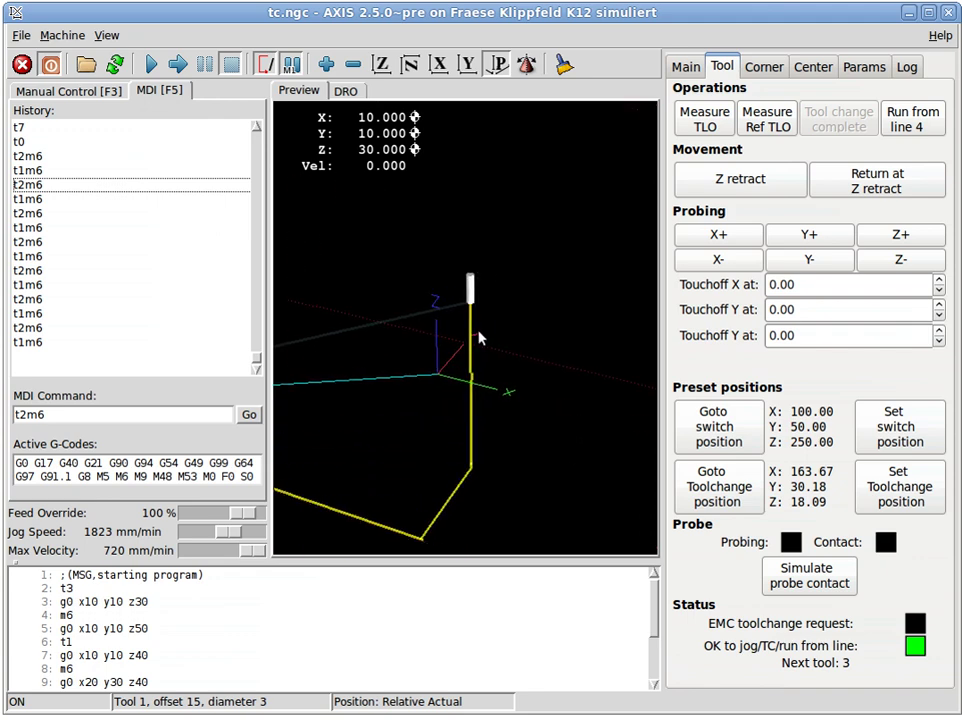
left_click(30, 91)
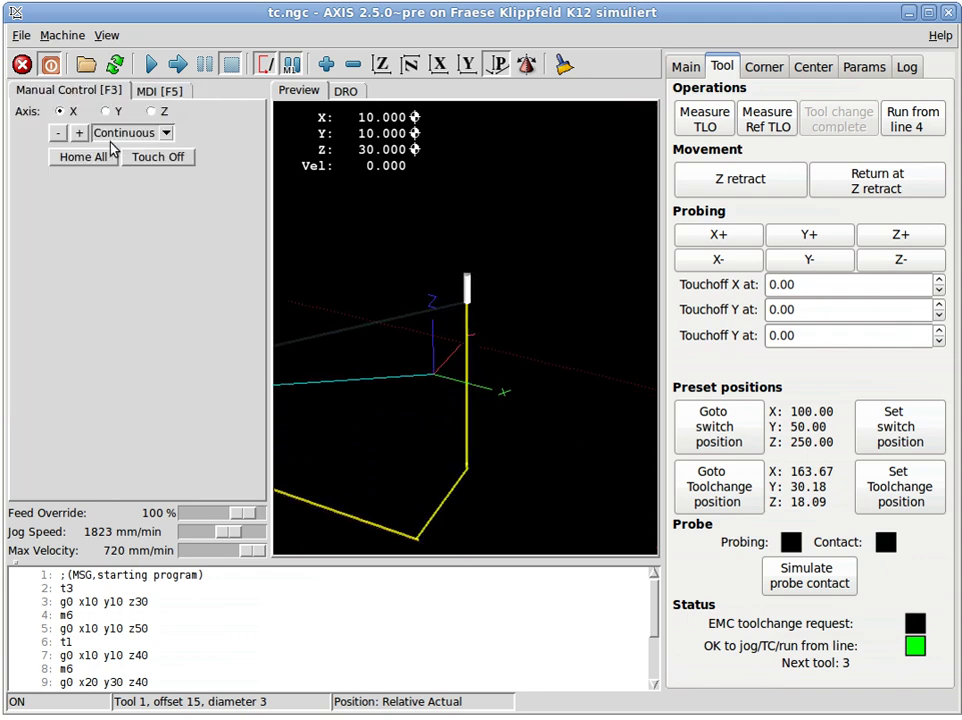
left_click(79, 133)
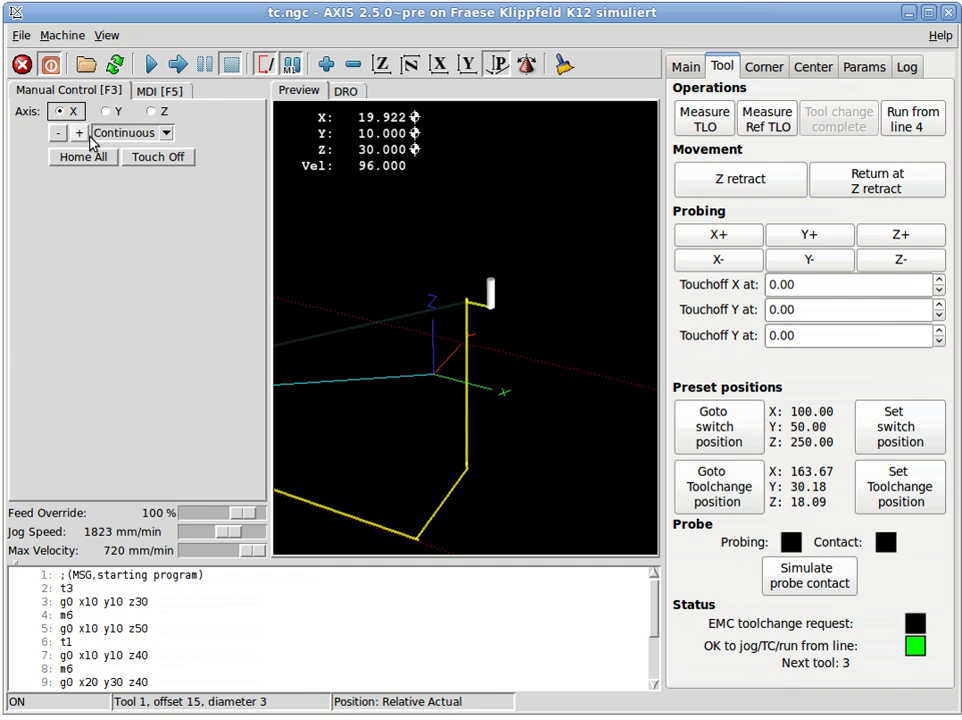
left_click(157, 157)
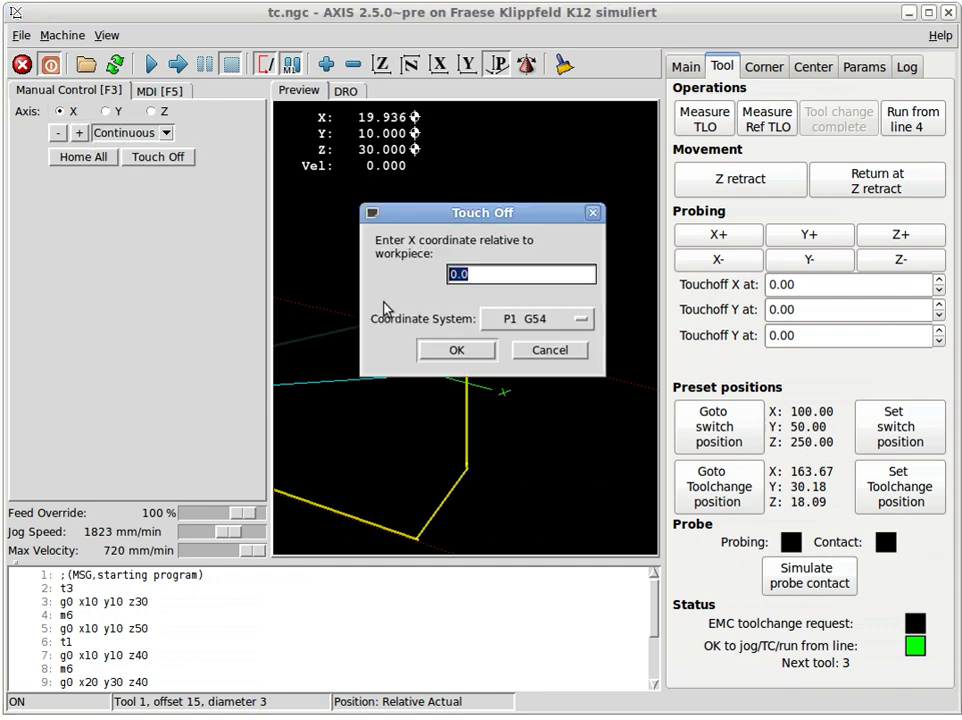
left_click(466, 350)
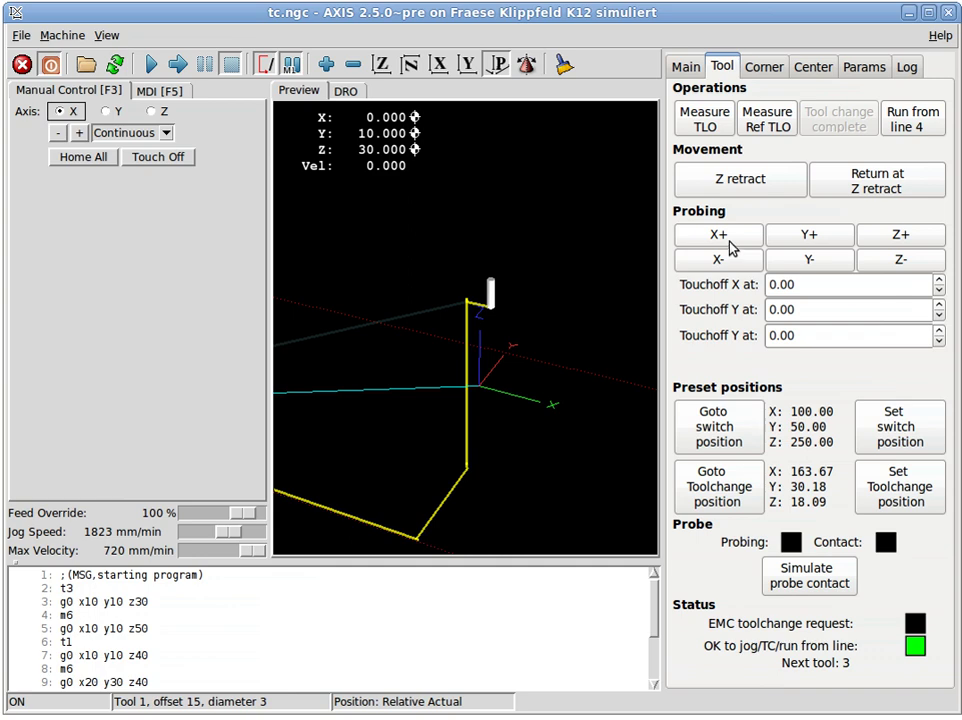
- Probe X+ from the Tool tab with a simulated contact, leaving X at 0.000
left_click(729, 243)
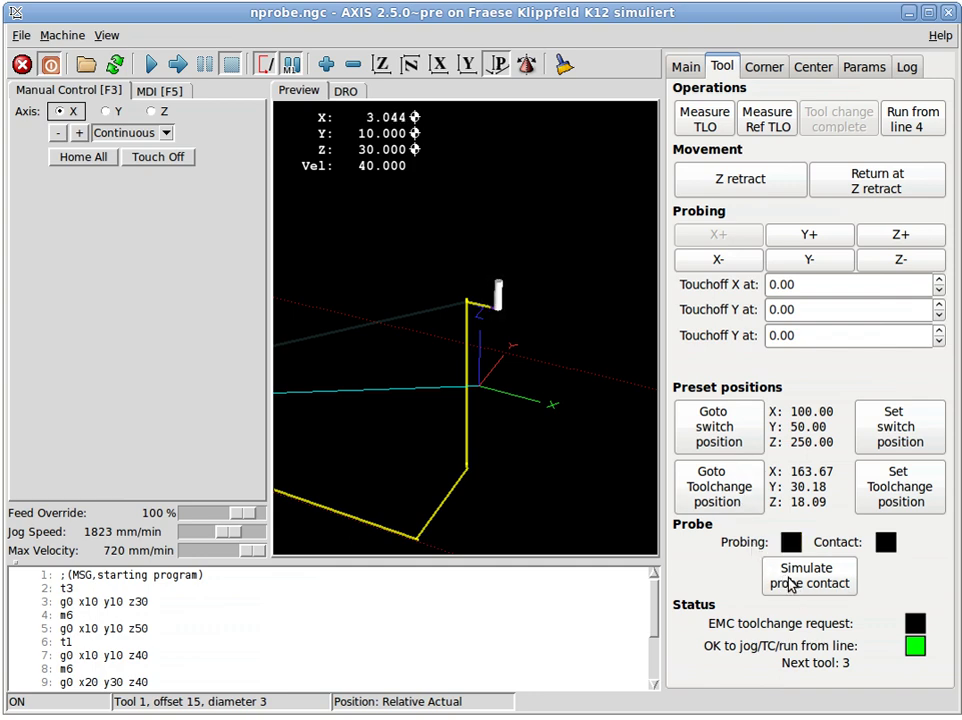
left_click(791, 584)
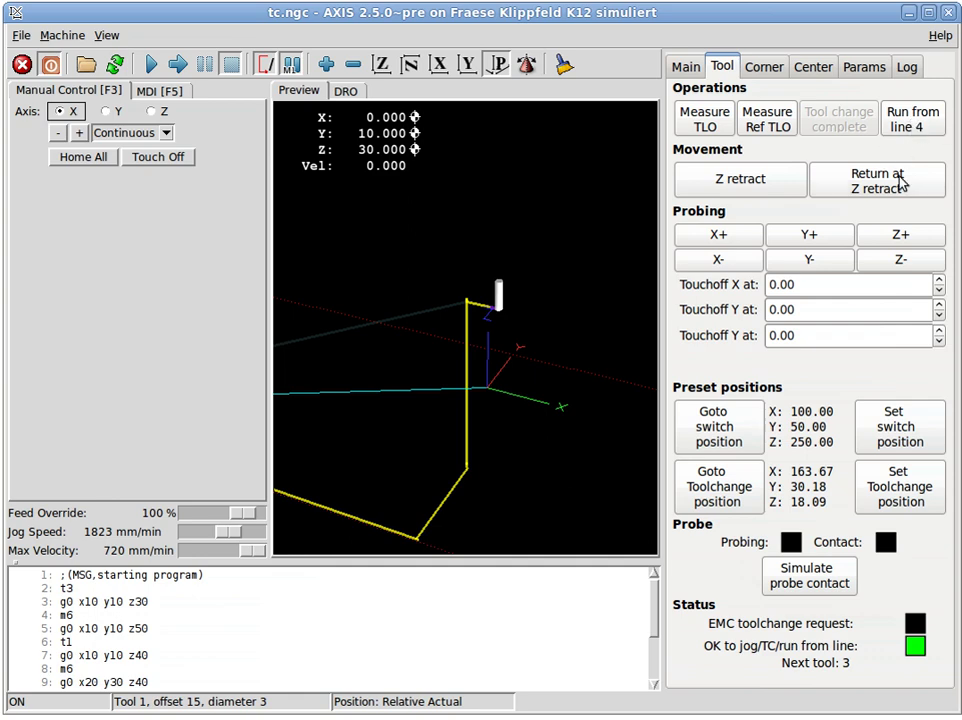
- Select line 4, then line 2 (the t3 line), and resume tc.ngc with Run from line
left_click(68, 612)
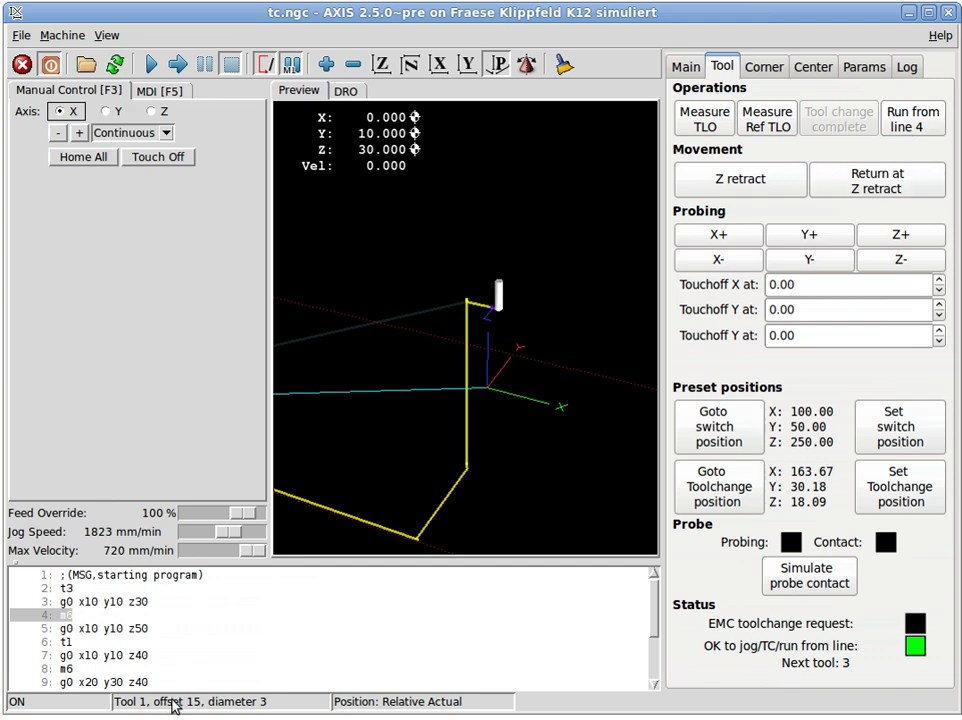
left_click(64, 589)
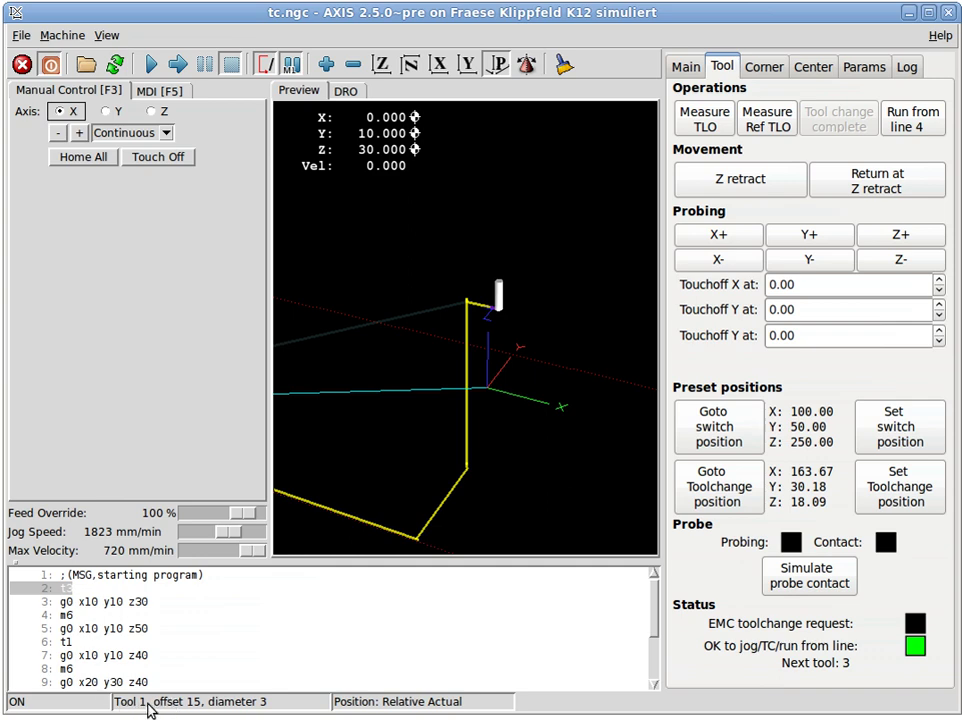
left_click(918, 128)
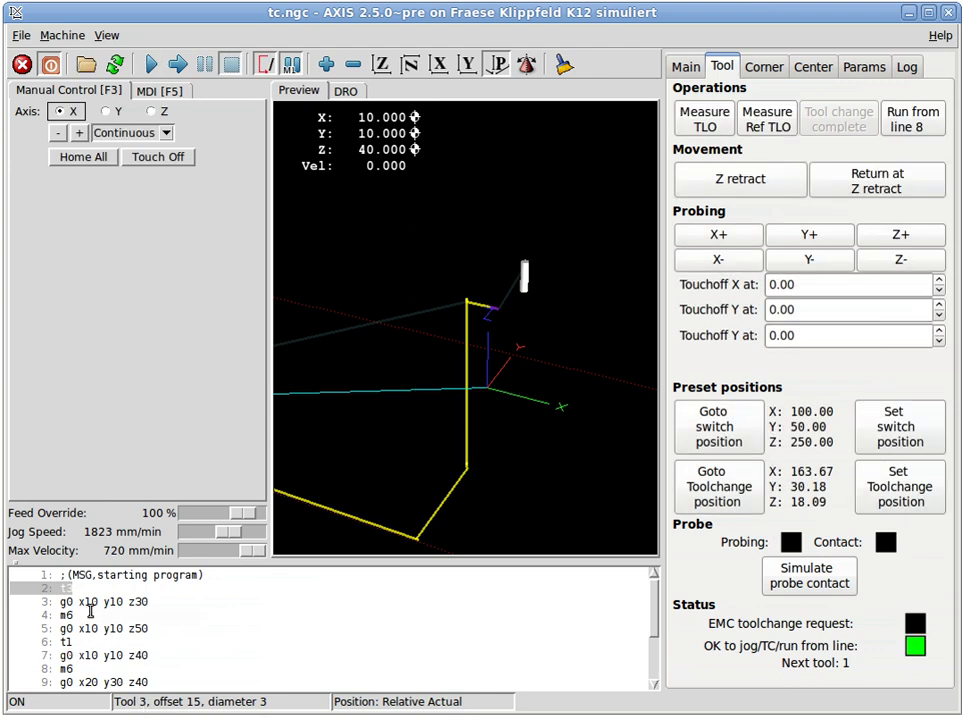
scroll(92, 618, "down", 2)
scroll(193, 640, "up", 2)
- Jog X back to about 12, then Run from line 8 and line 10 to finish tc.ngc
left_click(59, 133)
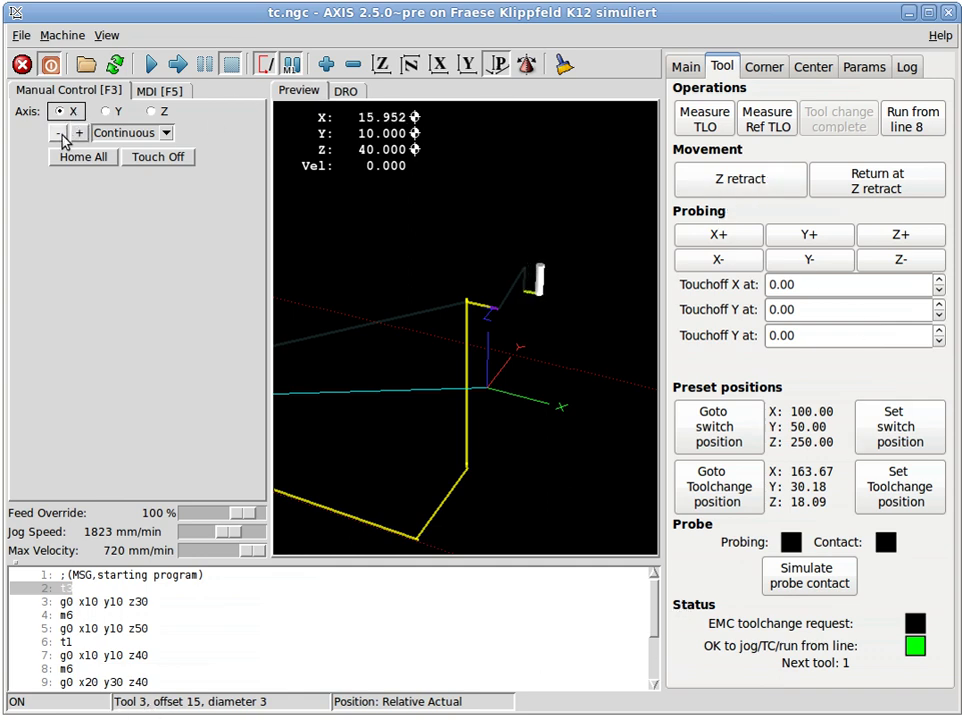
left_click(60, 133)
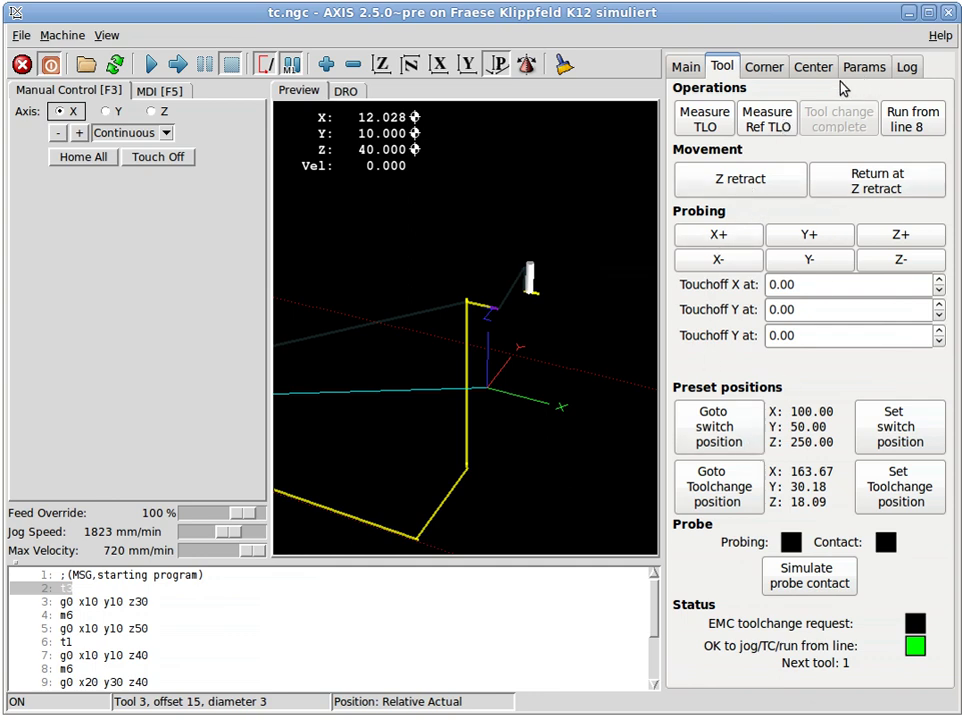
left_click(919, 130)
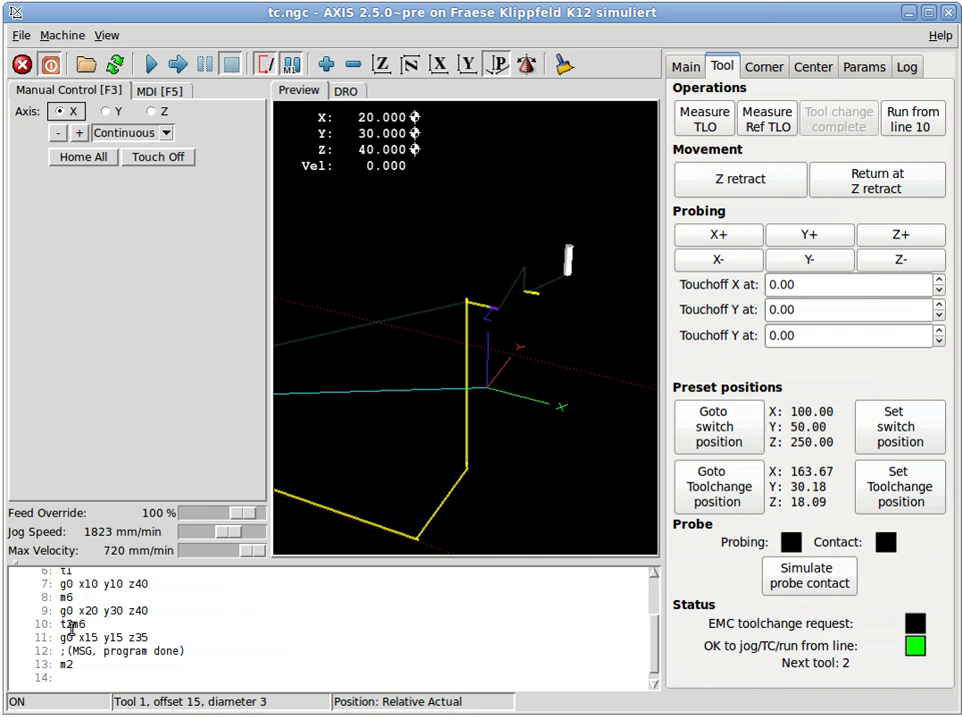
left_click(913, 126)
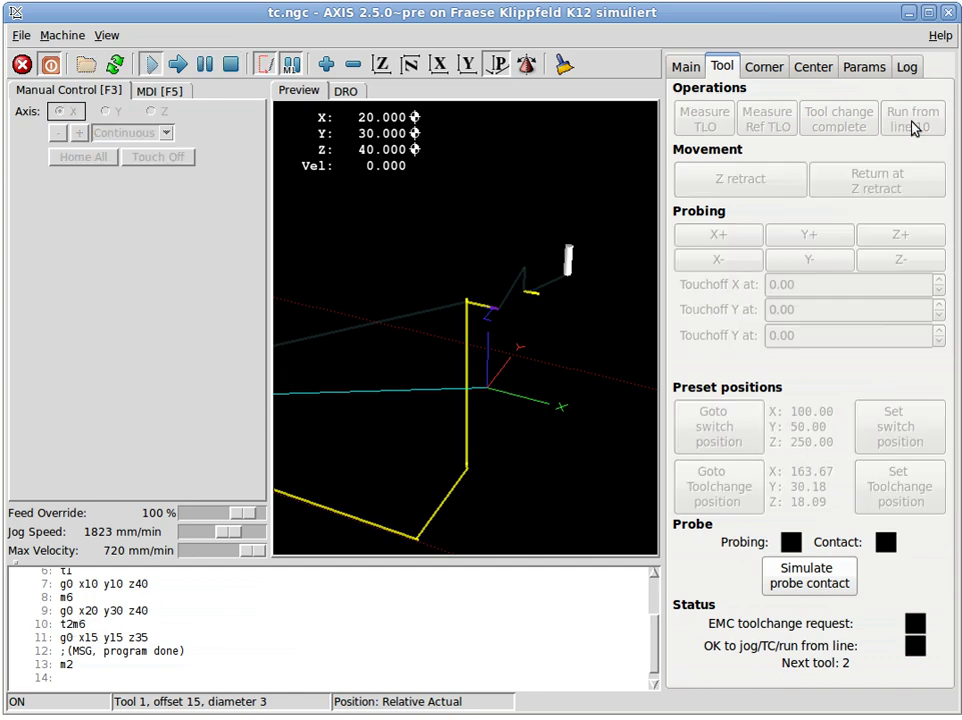